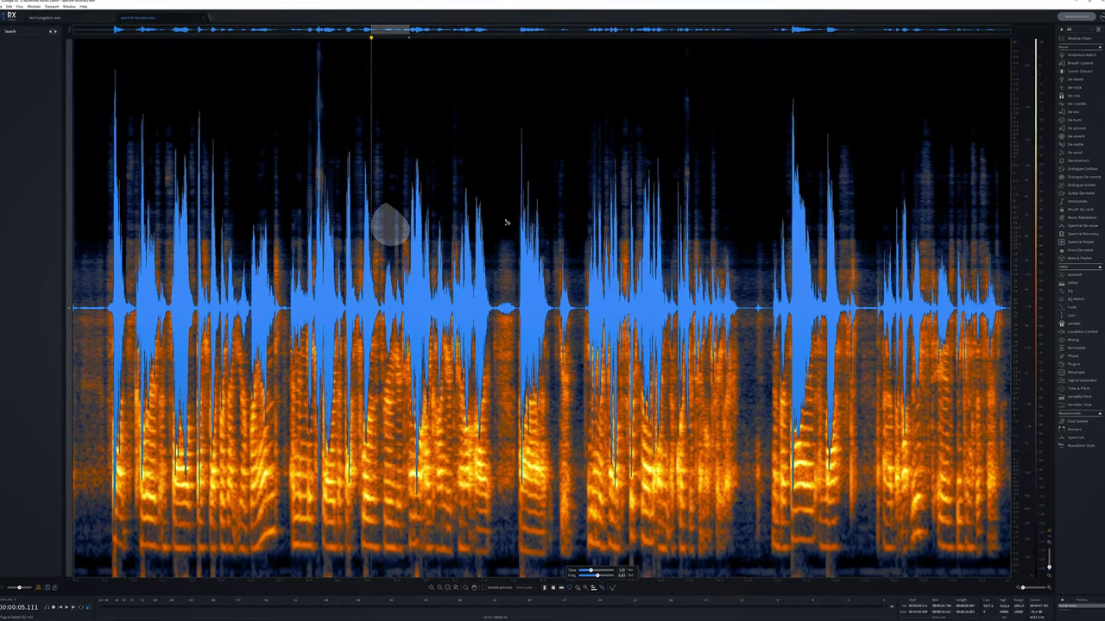
- Draw a closed Lasso outline around an area of the speech spectrogram just below the centre line
left_click(495, 227)
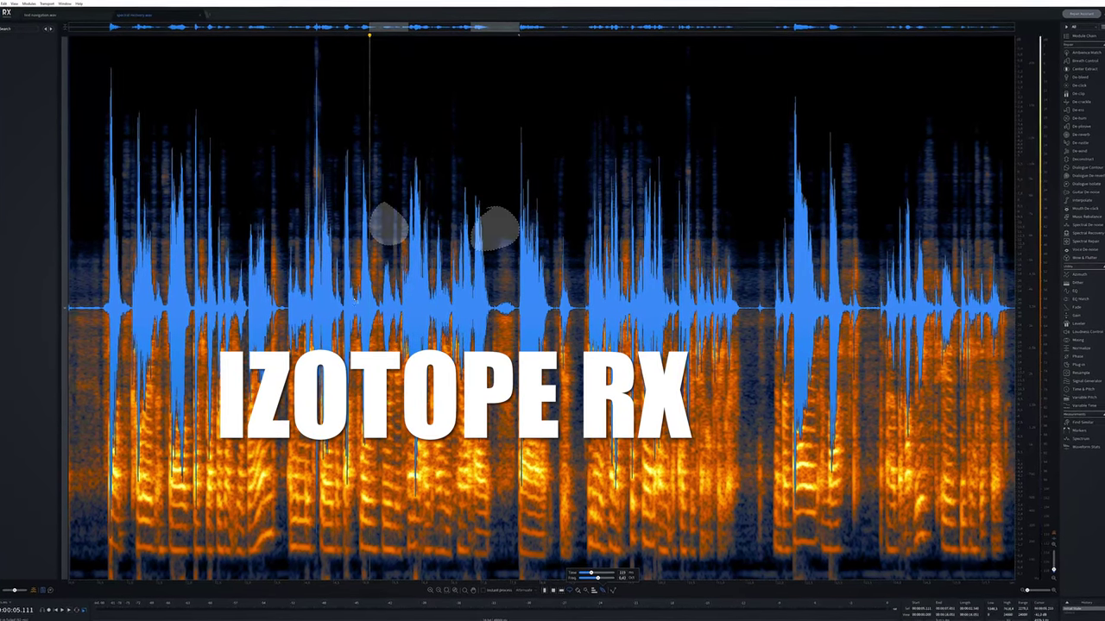
left_click_drag(231, 315, 622, 345)
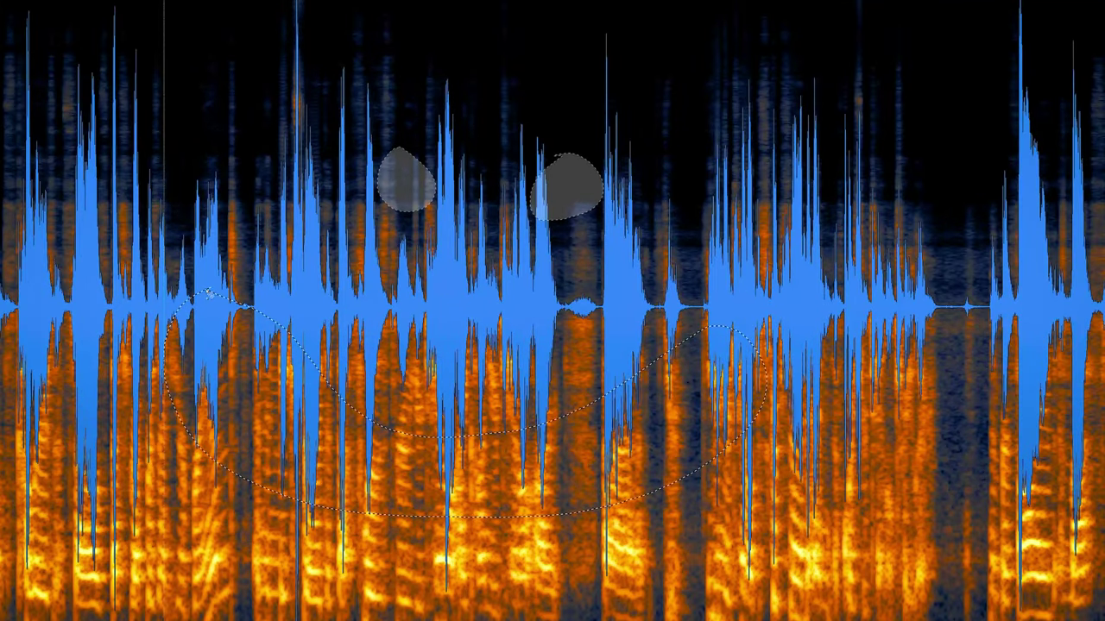
left_click_drag(207, 293, 206, 295)
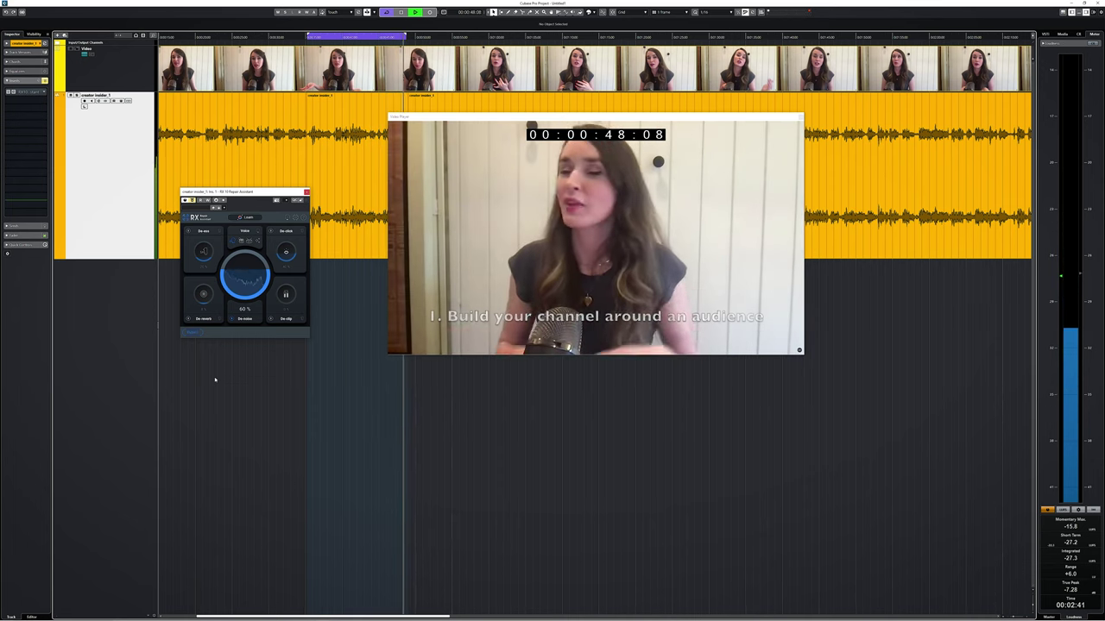
- Stop playback and take the RX 10 Repair Assistant on the creator insider track out of bypass
key("space")
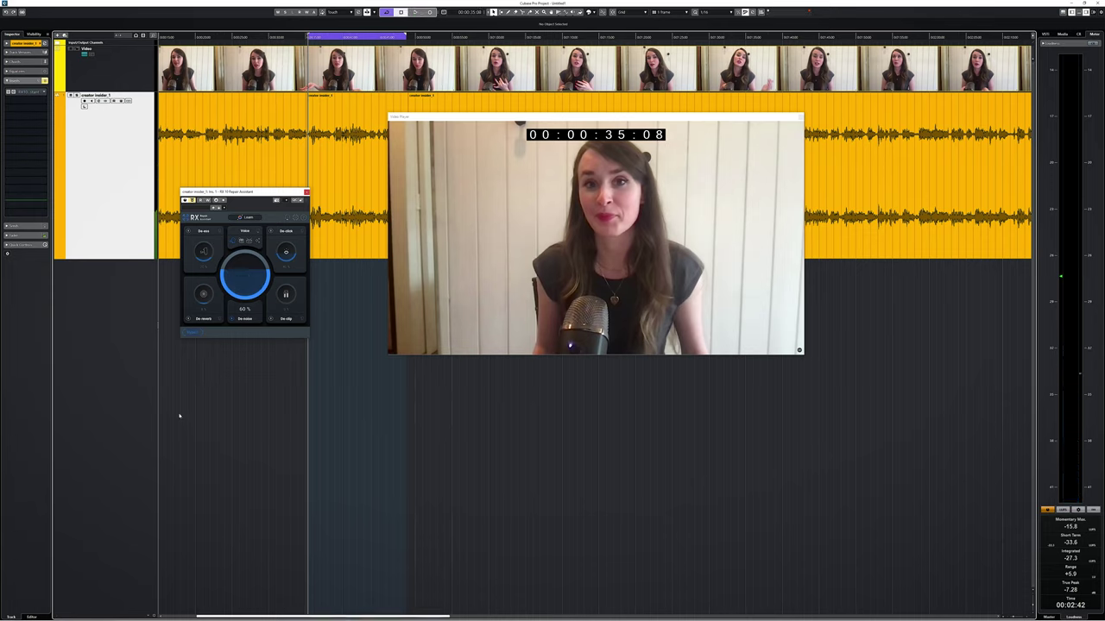
left_click(192, 199)
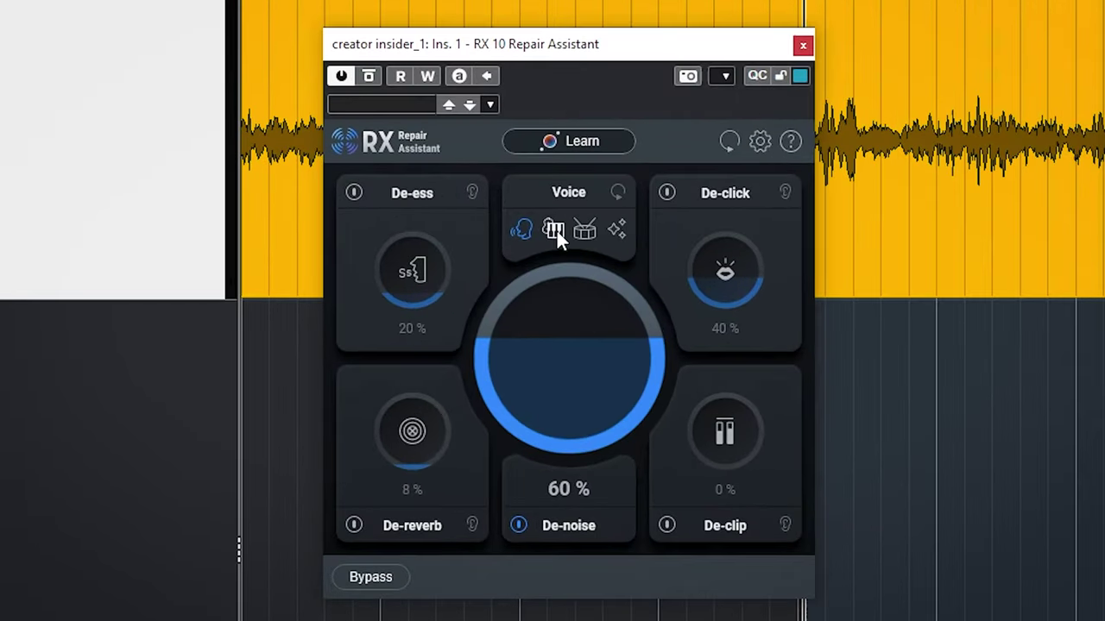
- Preview Musical, Percussion and Sound FX modes, then Learn: De-click 65%, De-noise 50%, De-reverb 9%, De-ess 0%
left_click(556, 229)
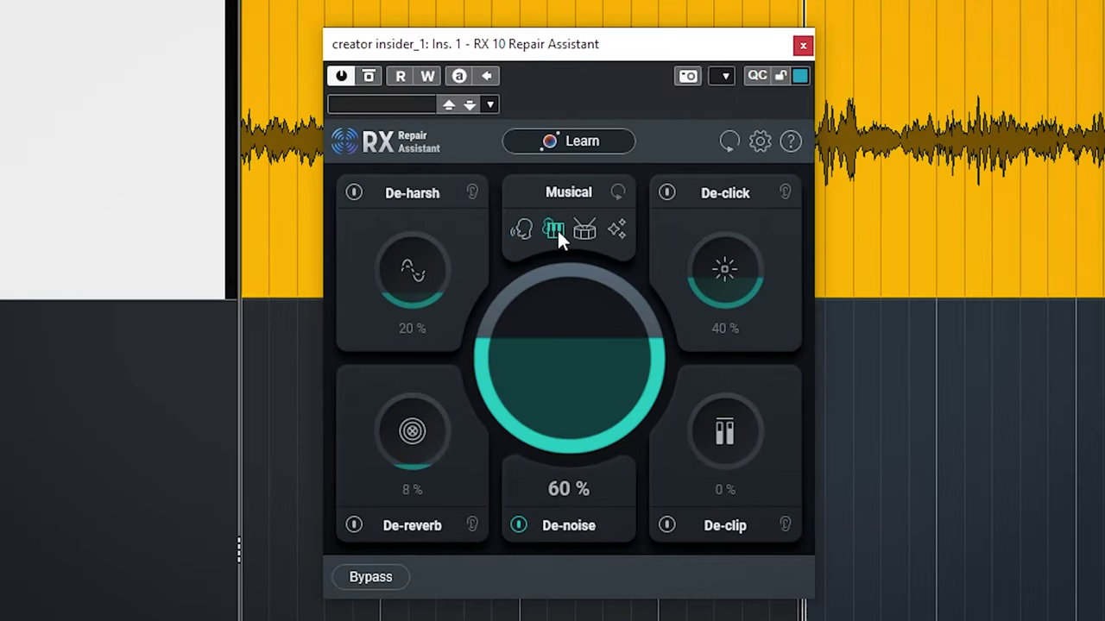
left_click(577, 228)
left_click(617, 226)
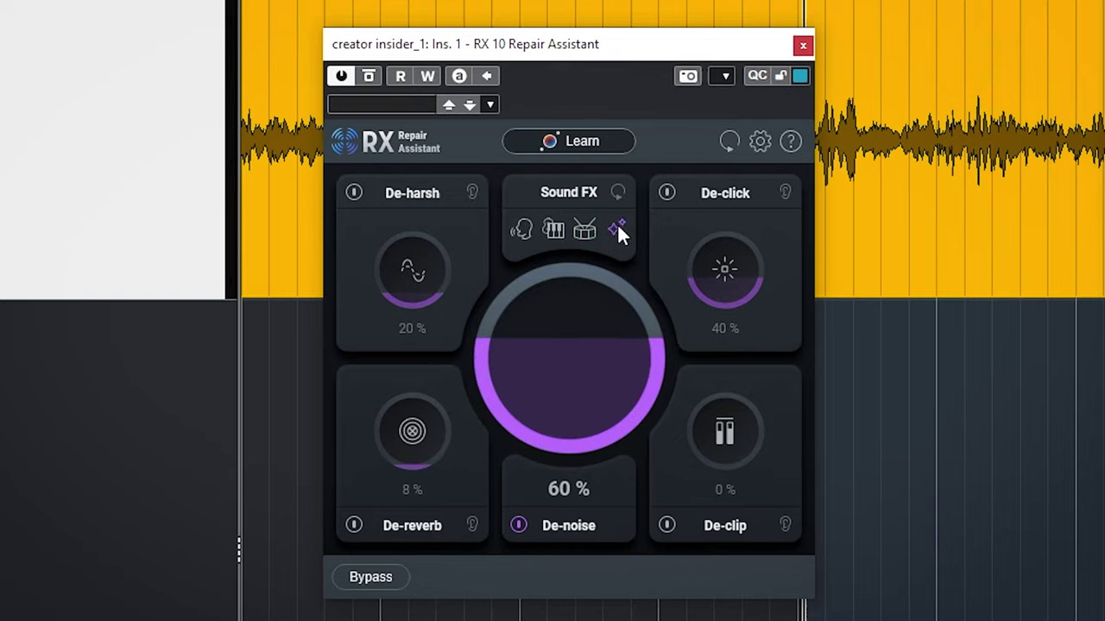
left_click(560, 144)
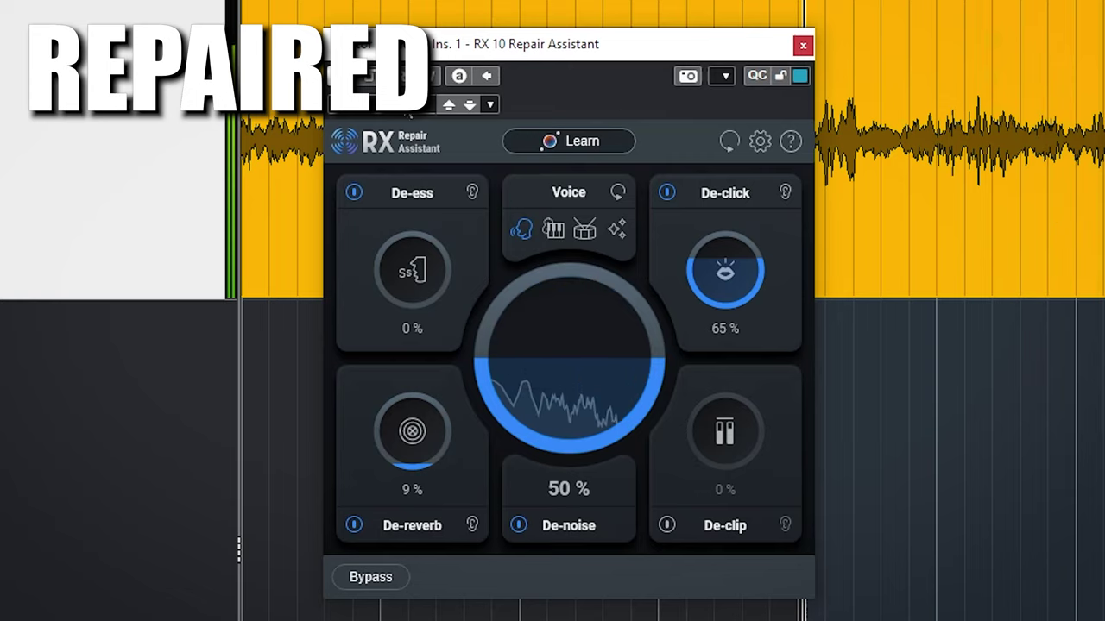
- A/B the repaired audio against the original by toggling bypass, then raise De-ess to 26%
left_click(371, 82)
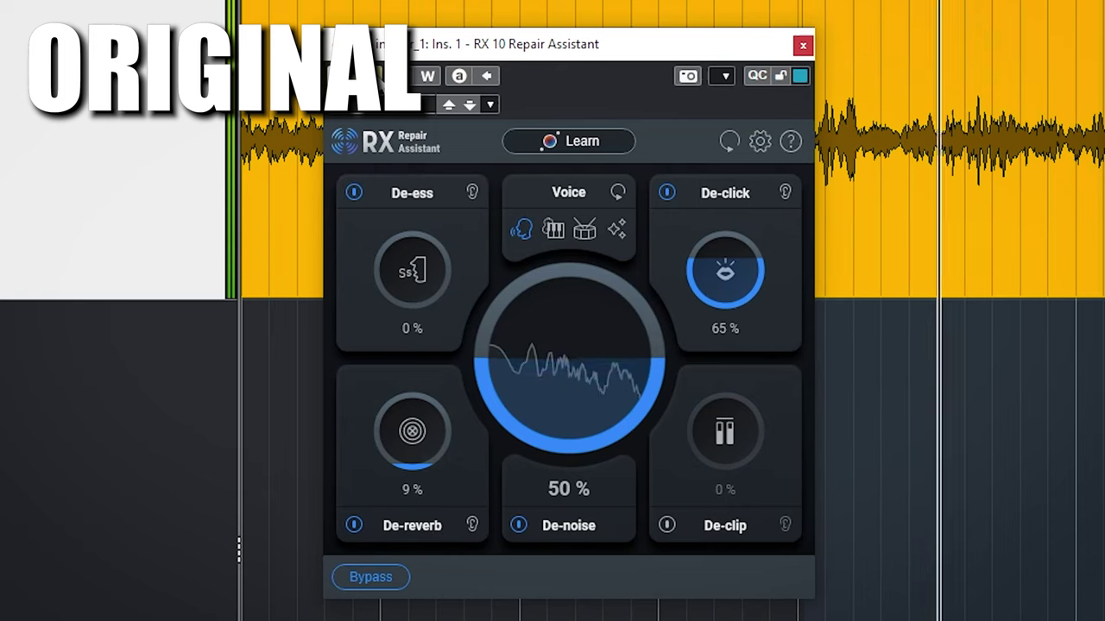
left_click(375, 74)
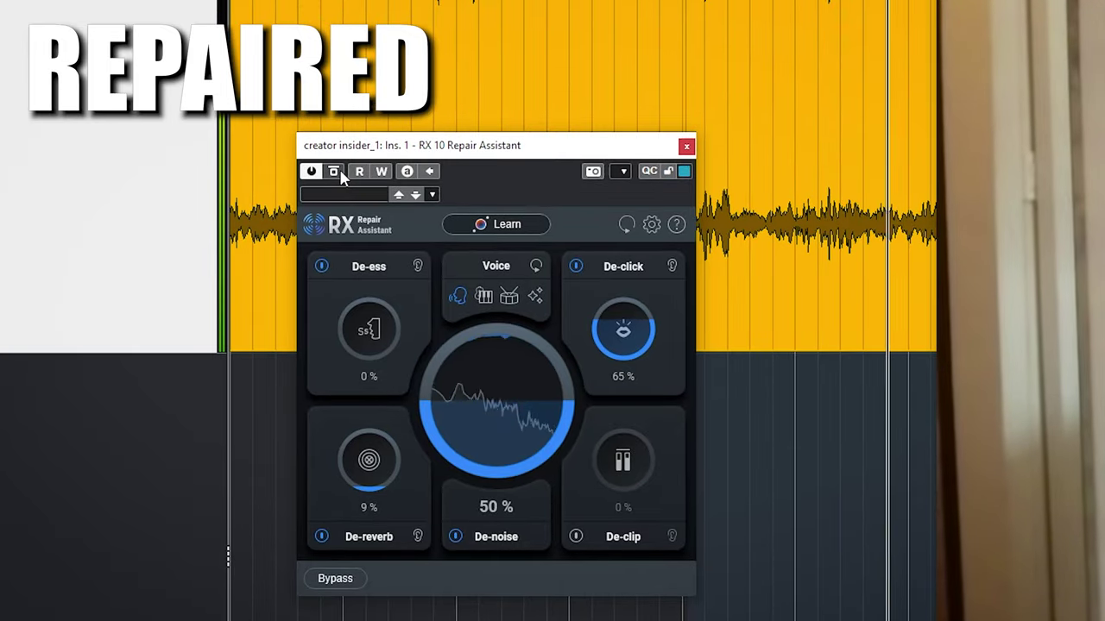
left_click(342, 175)
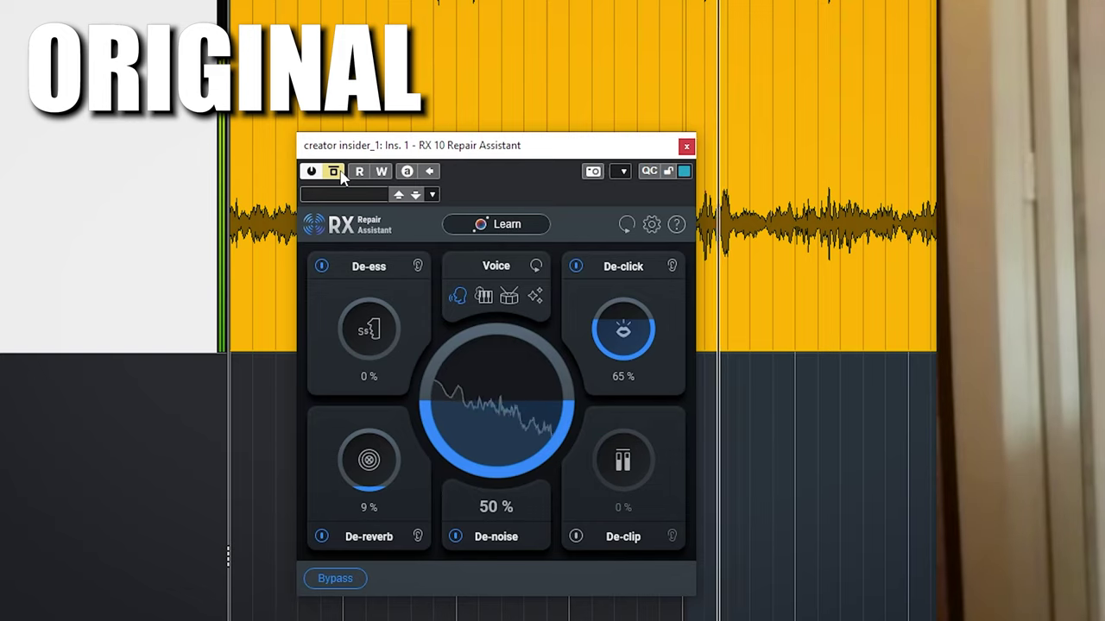
left_click(341, 175)
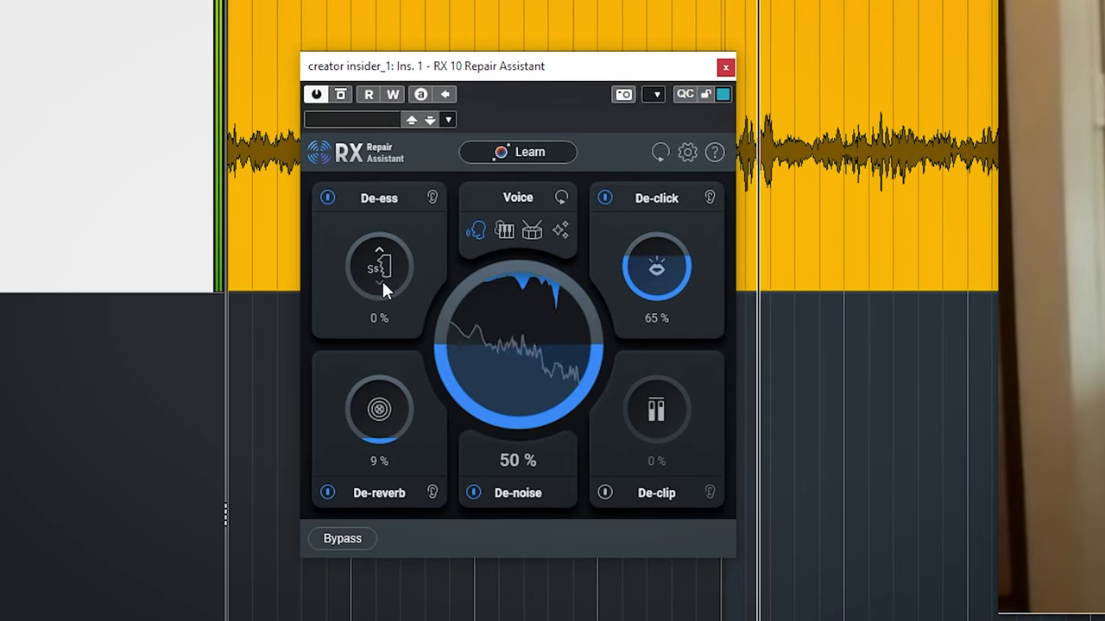
left_click_drag(381, 279, 372, 214)
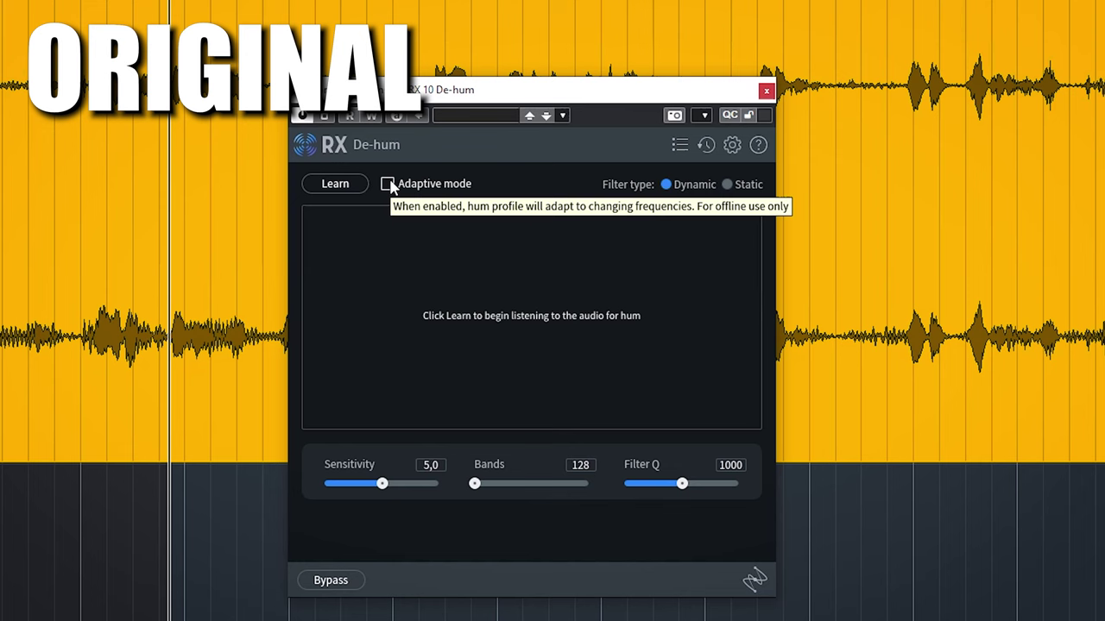
- Enable Adaptive mode in RX 10 De-hum to track changing hum frequencies
left_click(387, 184)
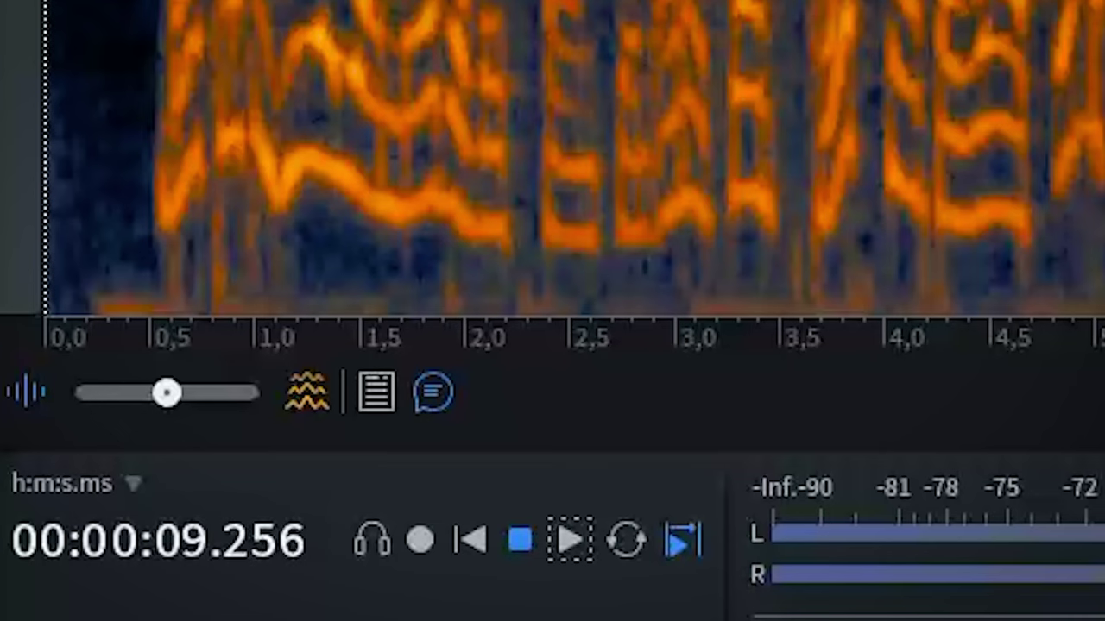
- Stop playback and select transcript words from 'crept' through 'will', then the word 'drenched'
key("space")
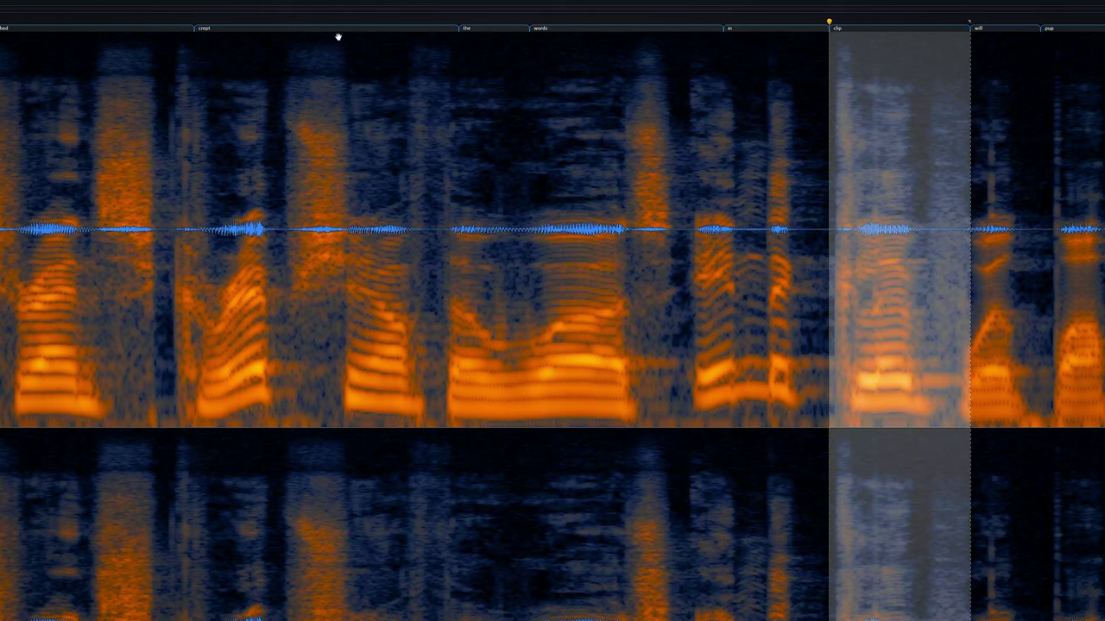
left_click(400, 27)
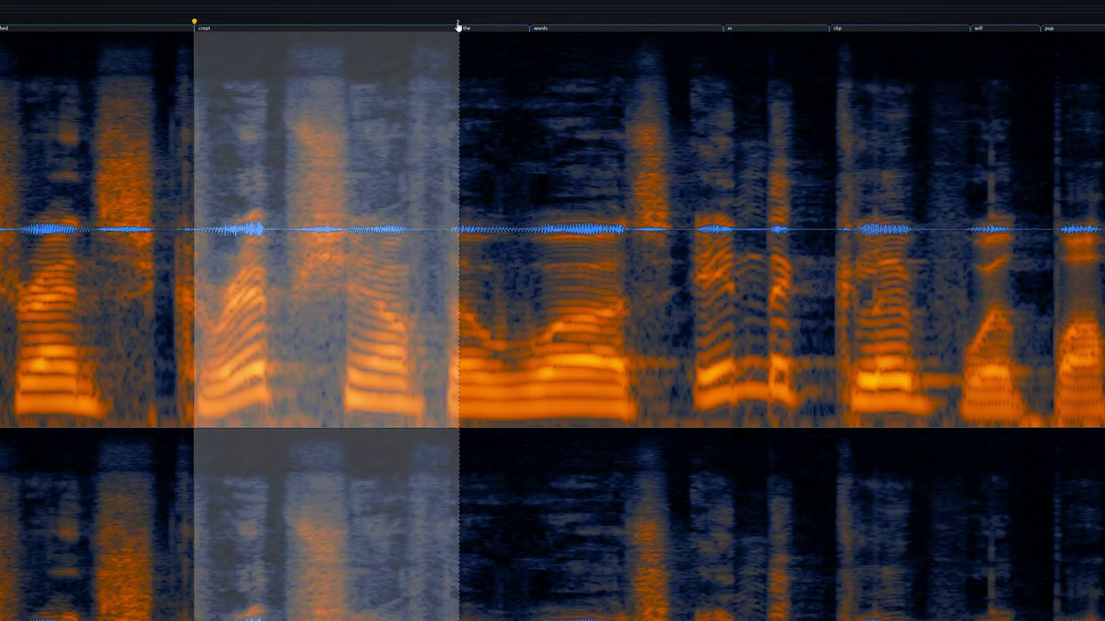
left_click_drag(458, 26, 1007, 43)
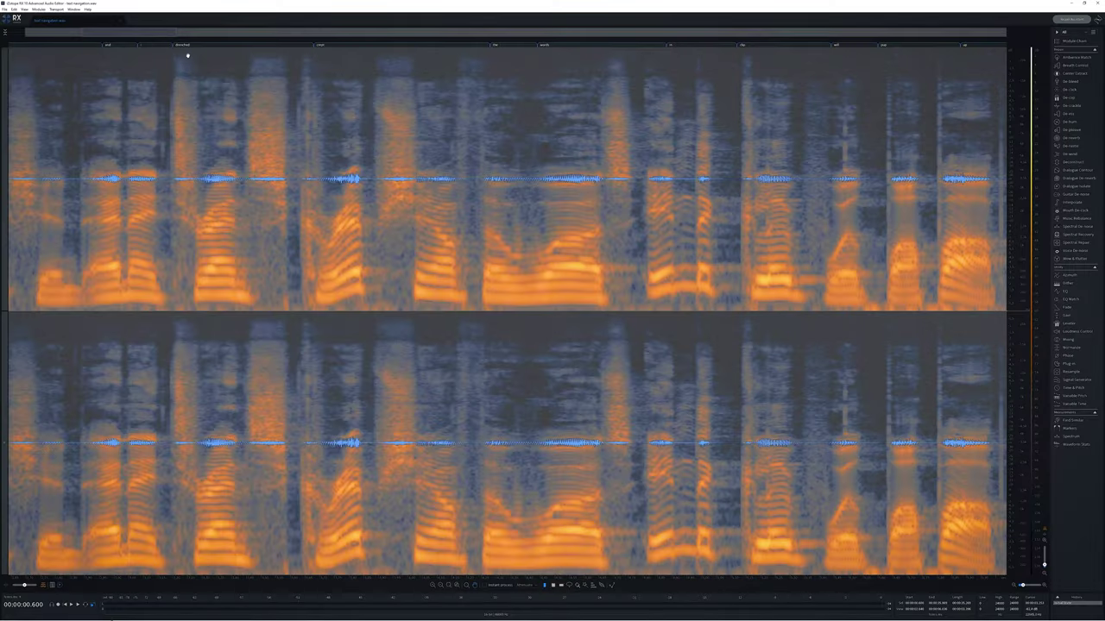
left_click(188, 44)
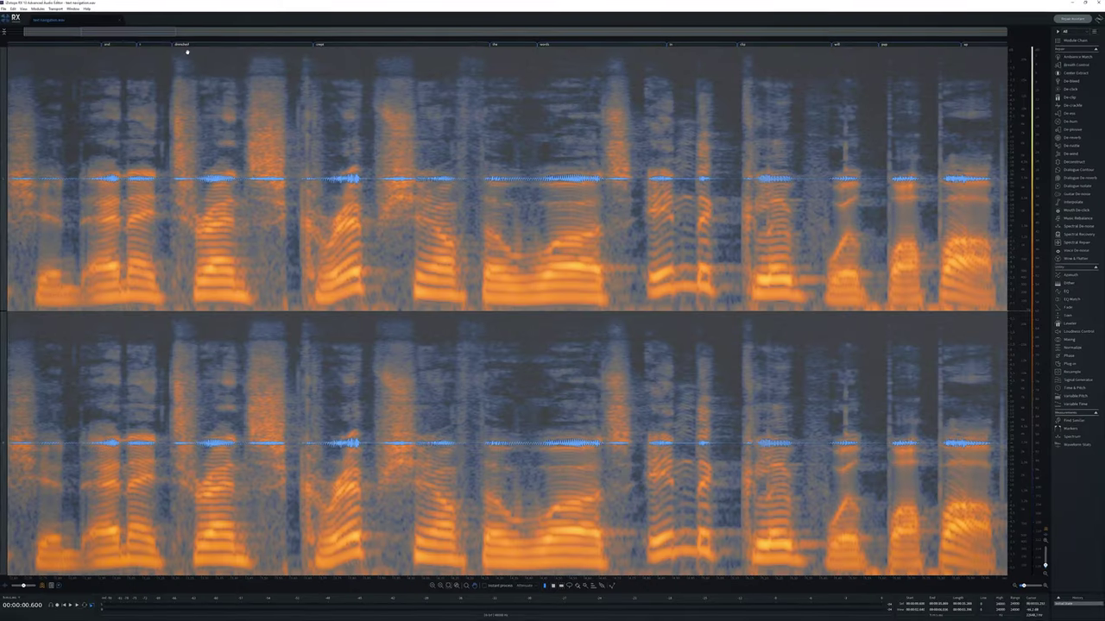
left_click(184, 41)
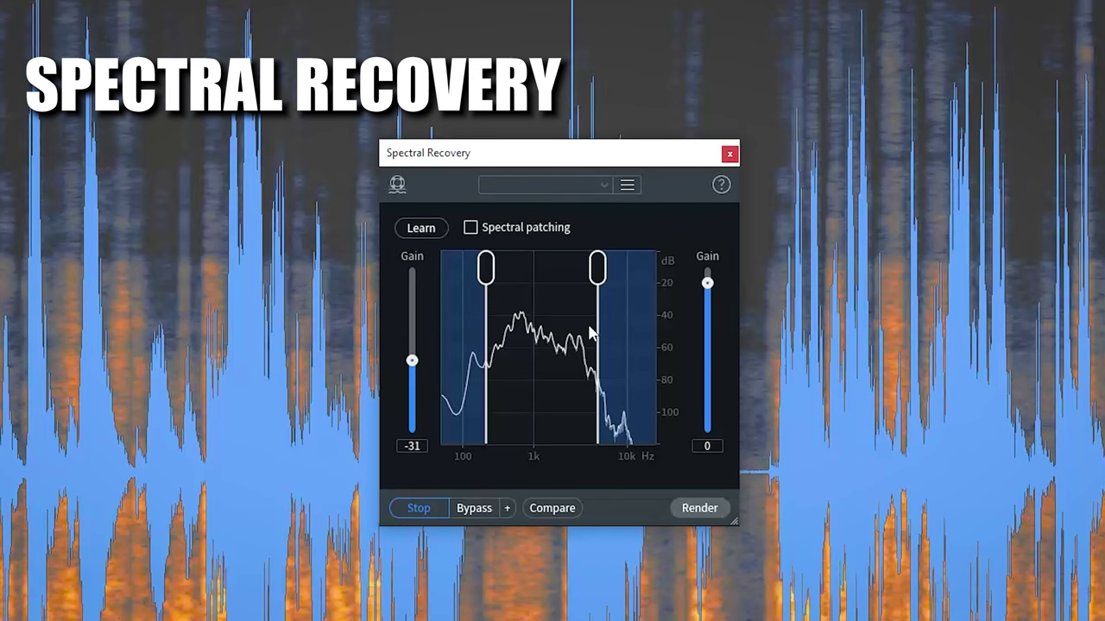
- Raise Spectral Recovery's upper frequency to 7133 Hz and compare Settings 1 against the Original audio
left_click_drag(601, 280, 613, 281)
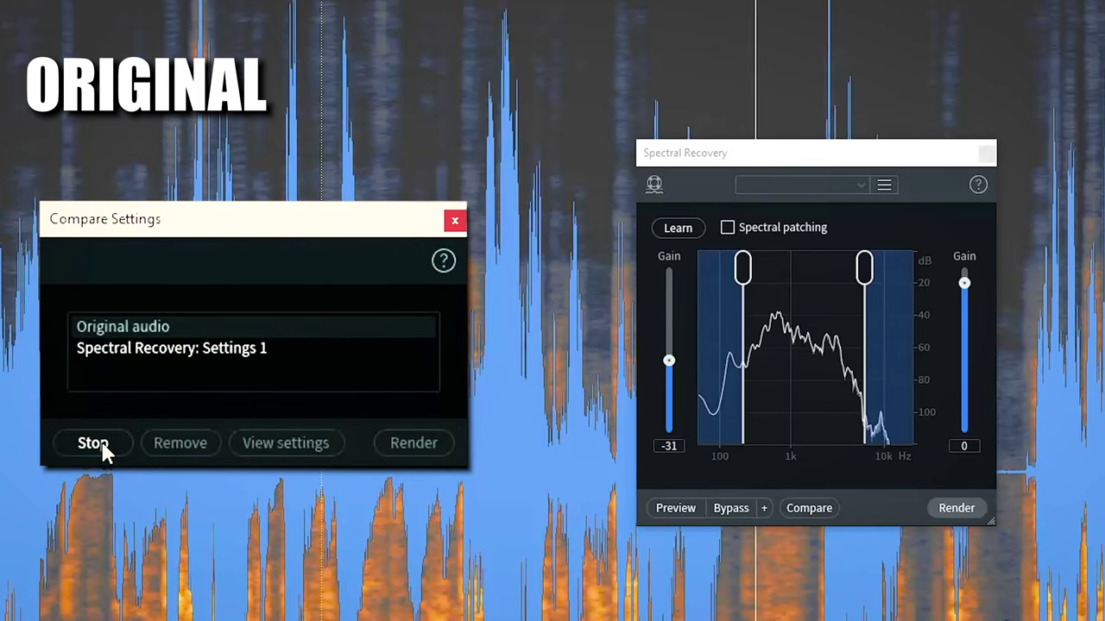
key("Down")
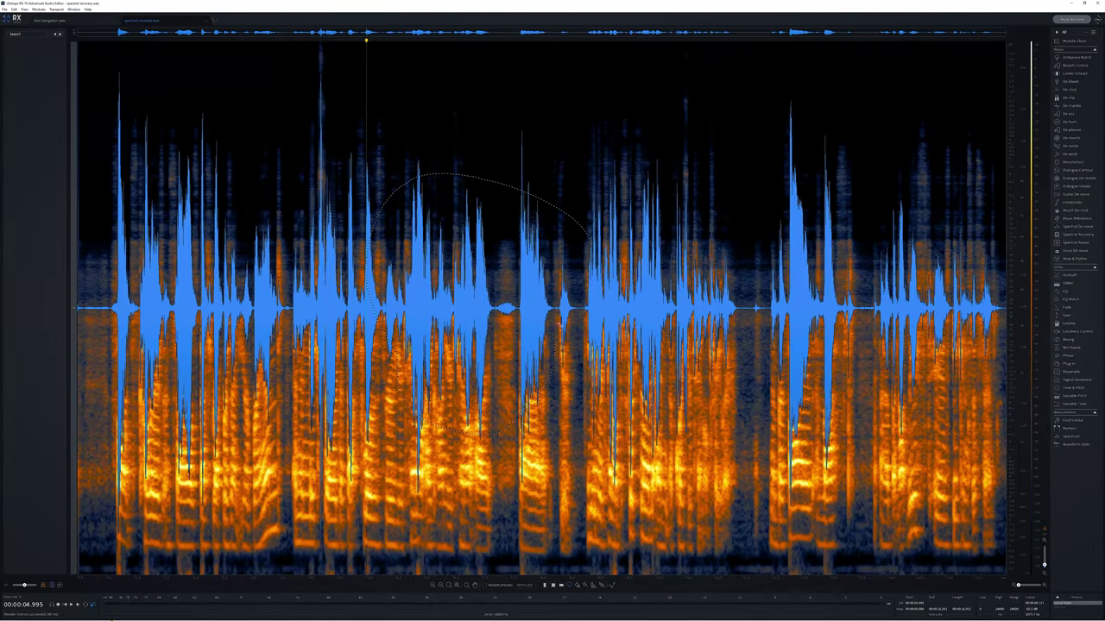
- Lasso a feathered region in the middle of the speech spectrogram, delete its contents, and clear the selection
left_click_drag(379, 302, 373, 246)
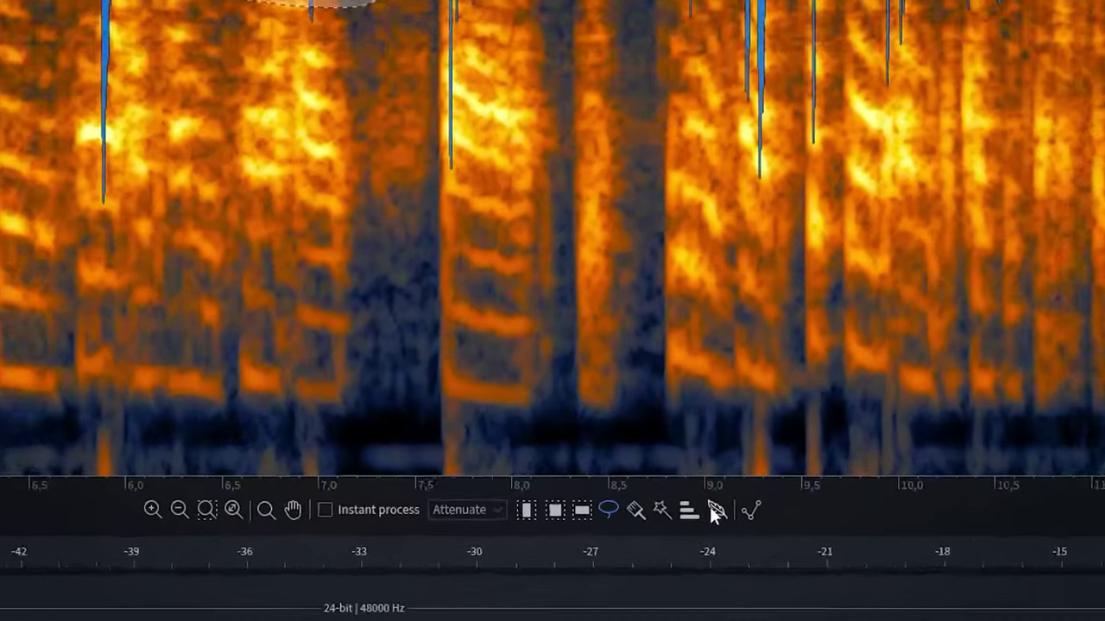
left_click(599, 584)
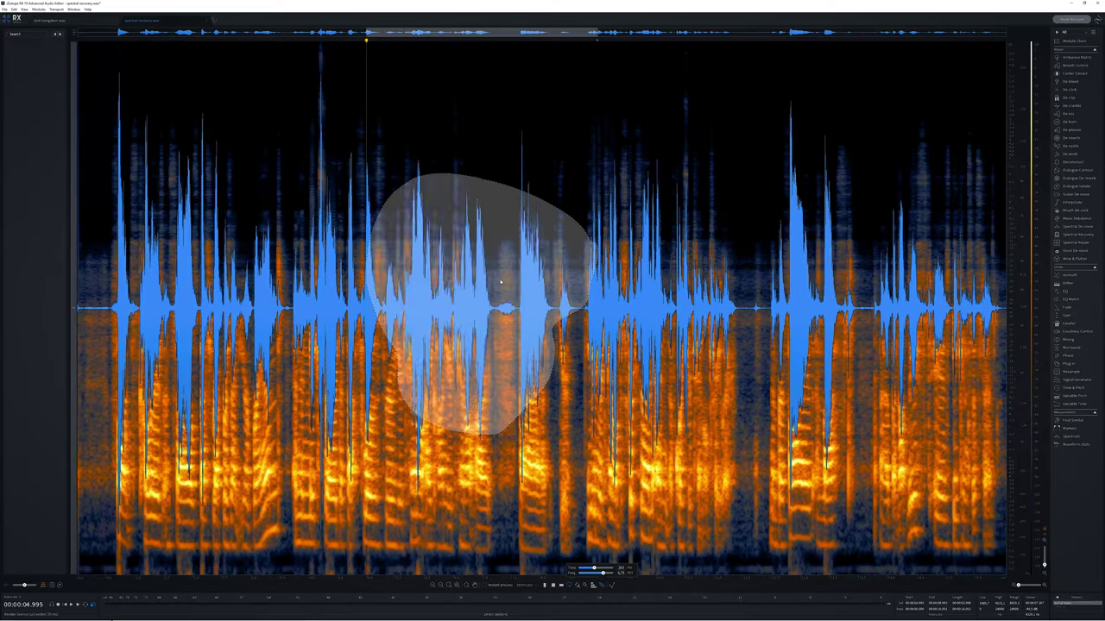
key("Delete")
left_click(644, 320)
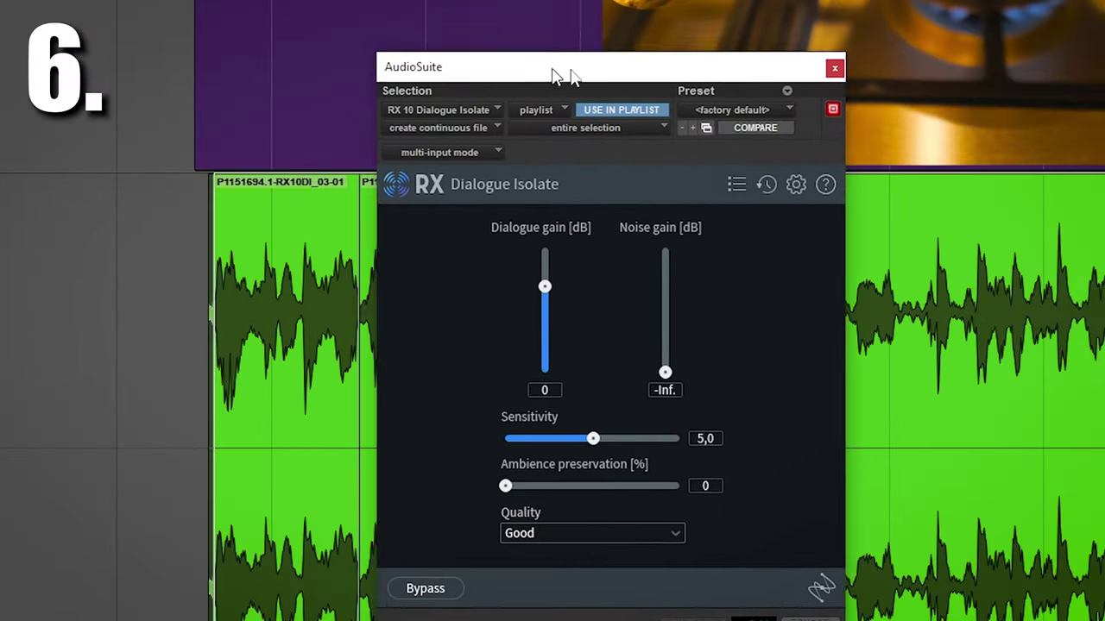
- Render RX 10 Dialogue Isolate from AudioSuite Noise Reduction on the green clip and move its window aside
mouse_move(613, 30)
left_mouse_down()
mouse_move(579, 37)
mouse_move(634, 42)
mouse_move(616, 44)
left_mouse_up()
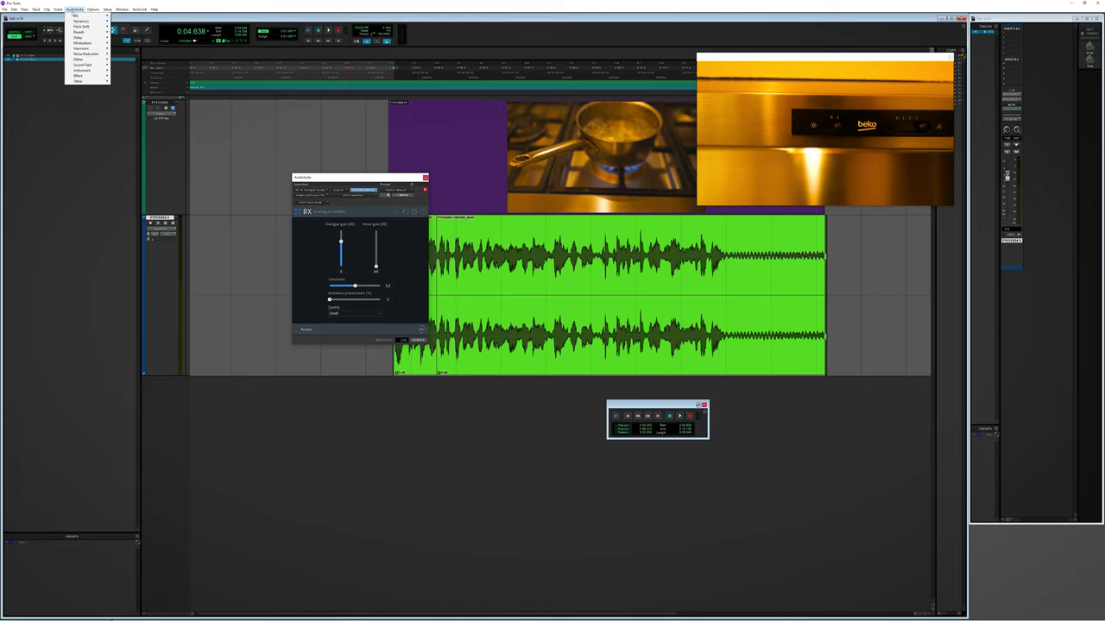
mouse_move(97, 55)
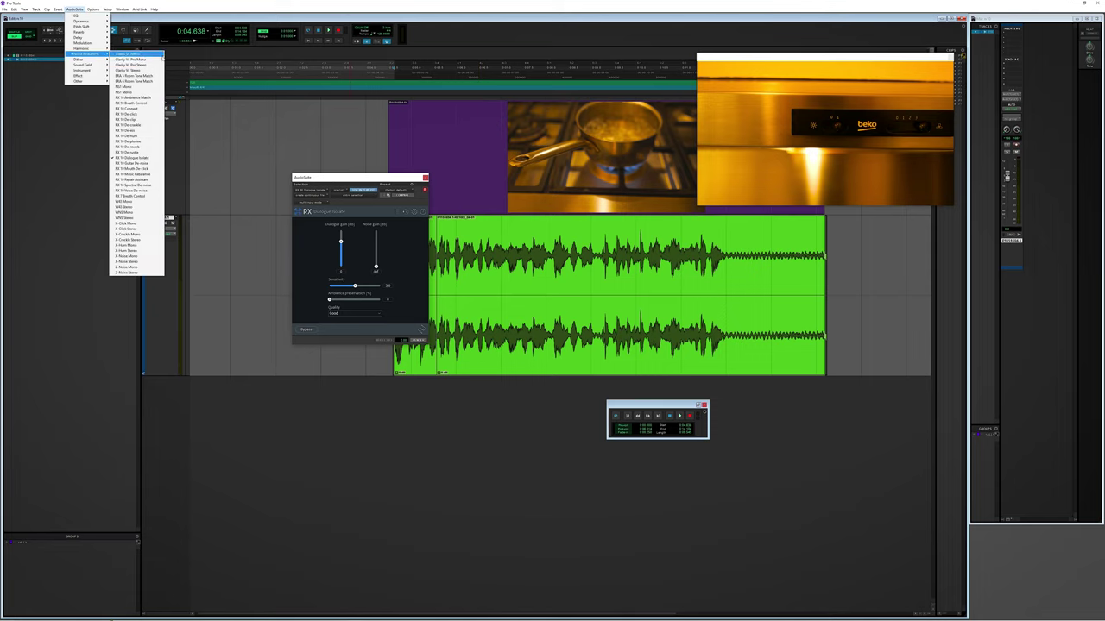
left_click(138, 70)
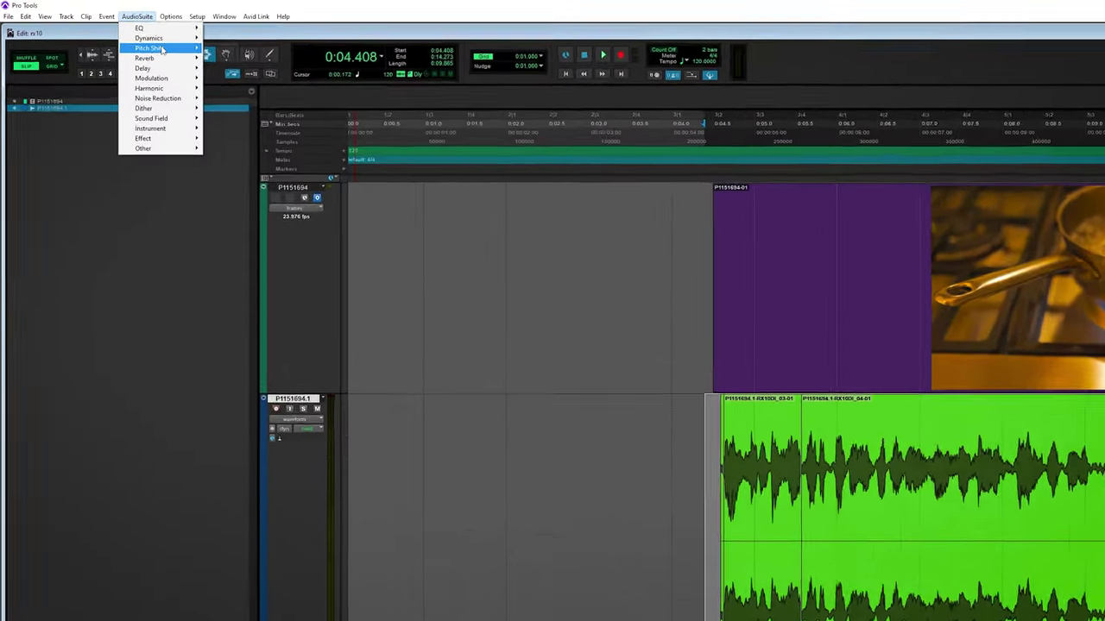
mouse_move(90, 44)
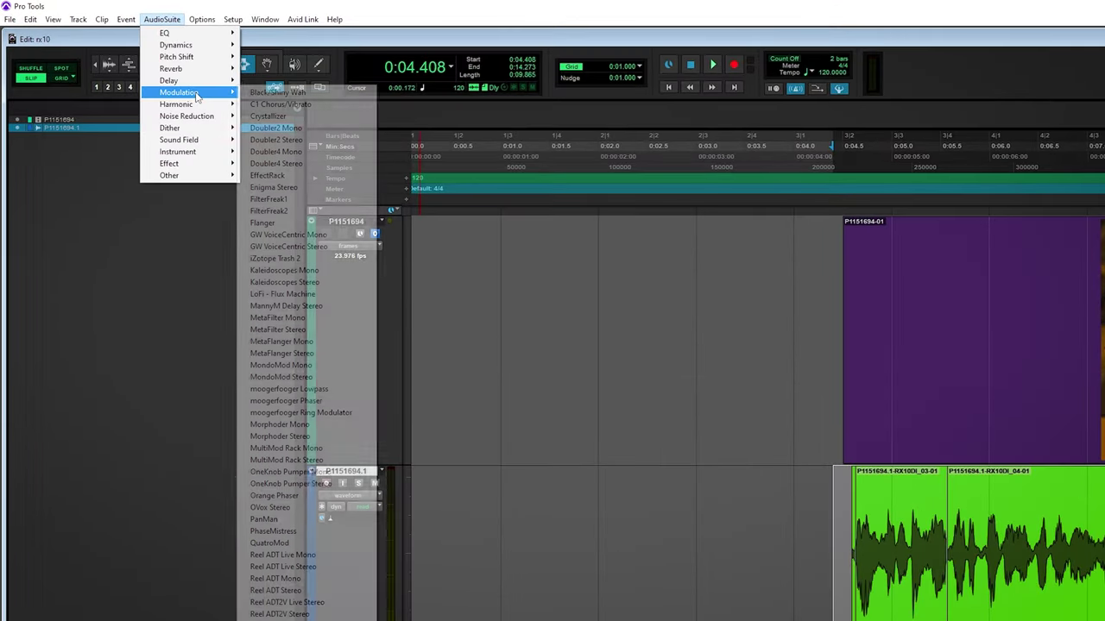
mouse_move(207, 115)
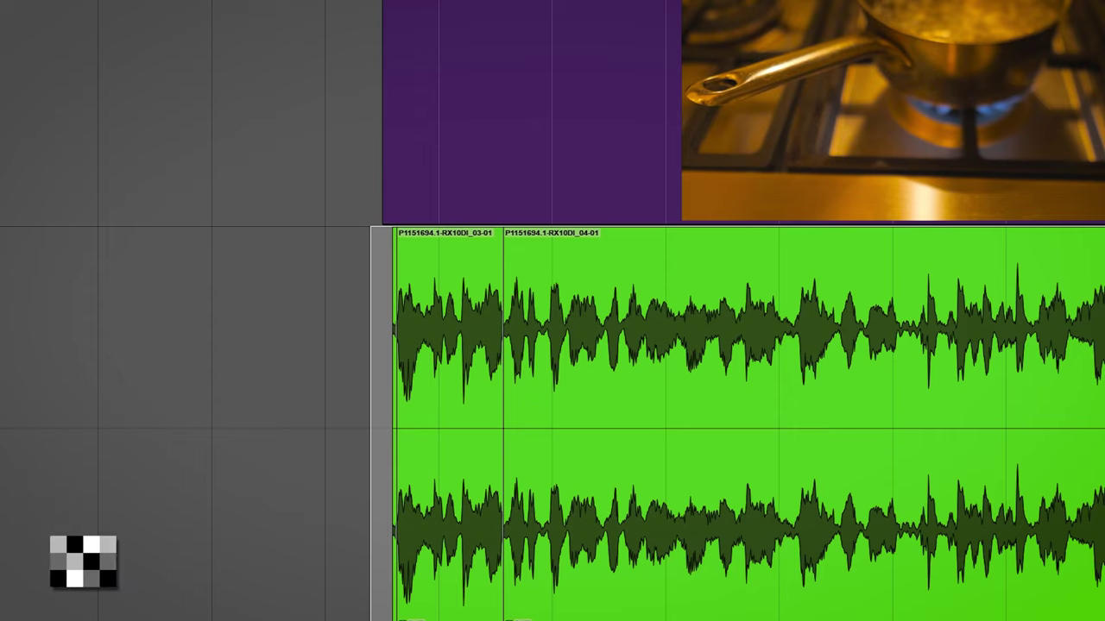
left_click_drag(481, 142, 616, 186)
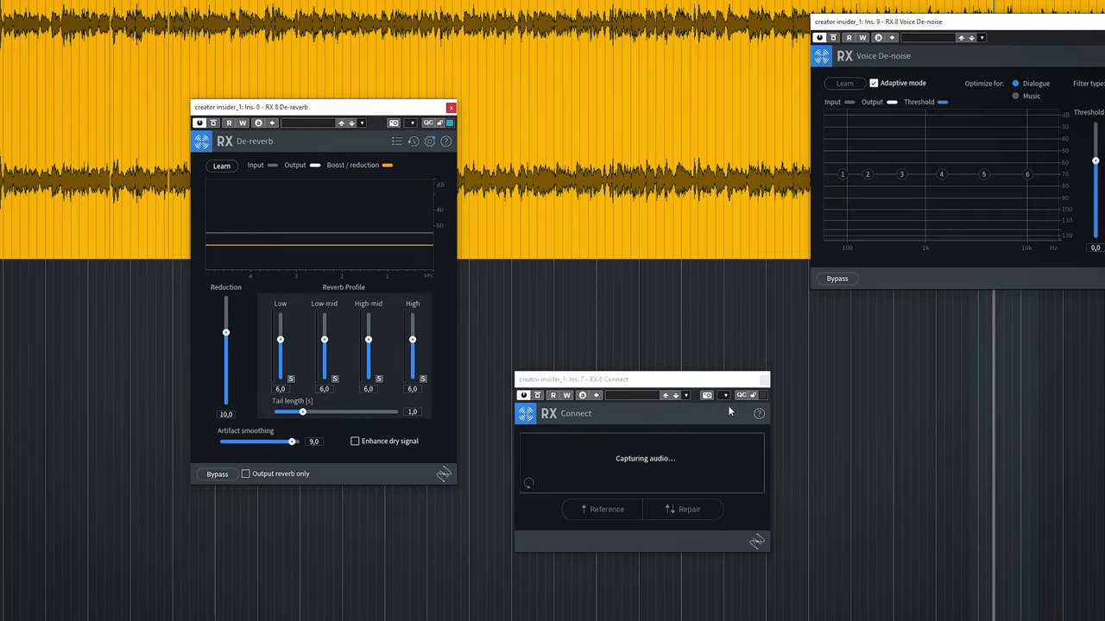
- Move the RX 8 Voice De-noise window to the middle of the screen
left_click_drag(951, 28, 672, 81)
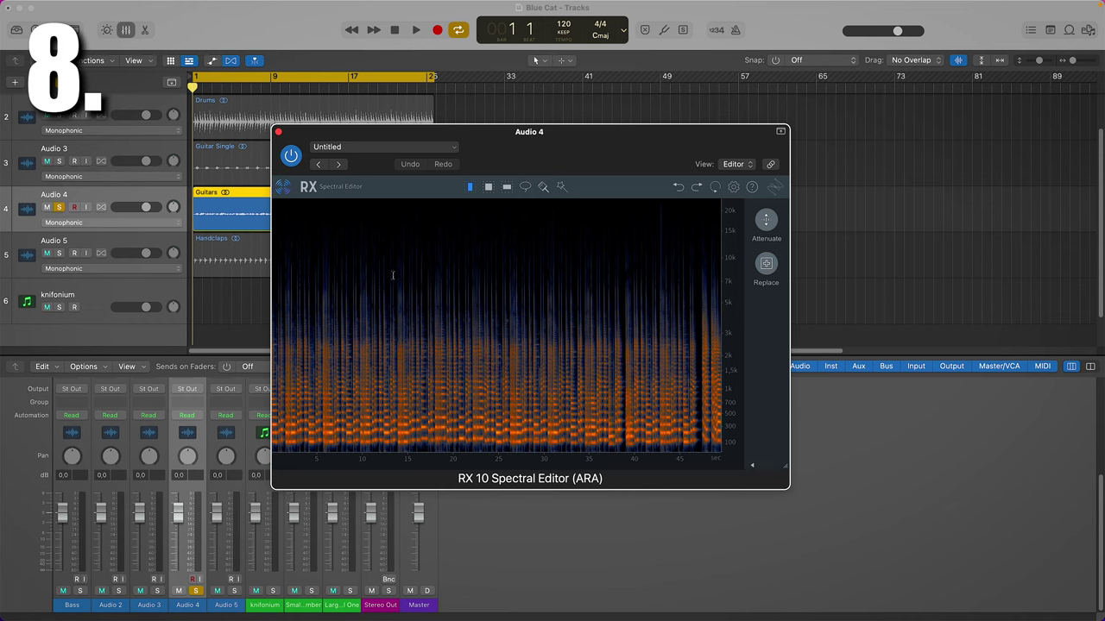
- Replace the marked spectral area of the Guitars region with surrounding audio
left_click(766, 263)
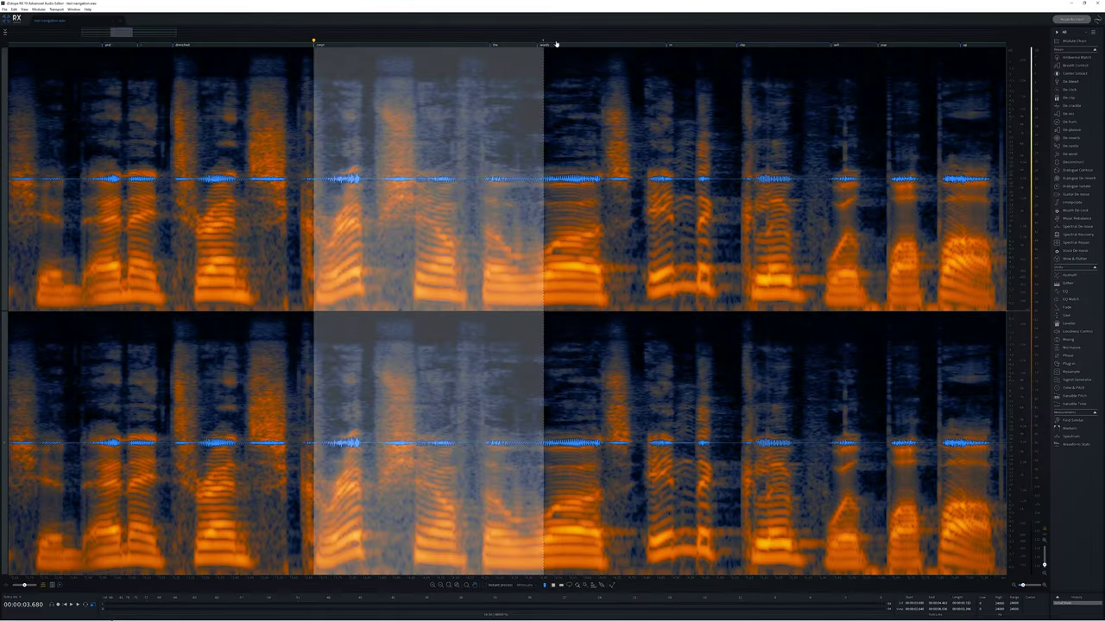
- Extend the time selection across several transcript words in the text navigation lane
left_click_drag(543, 50, 728, 72)
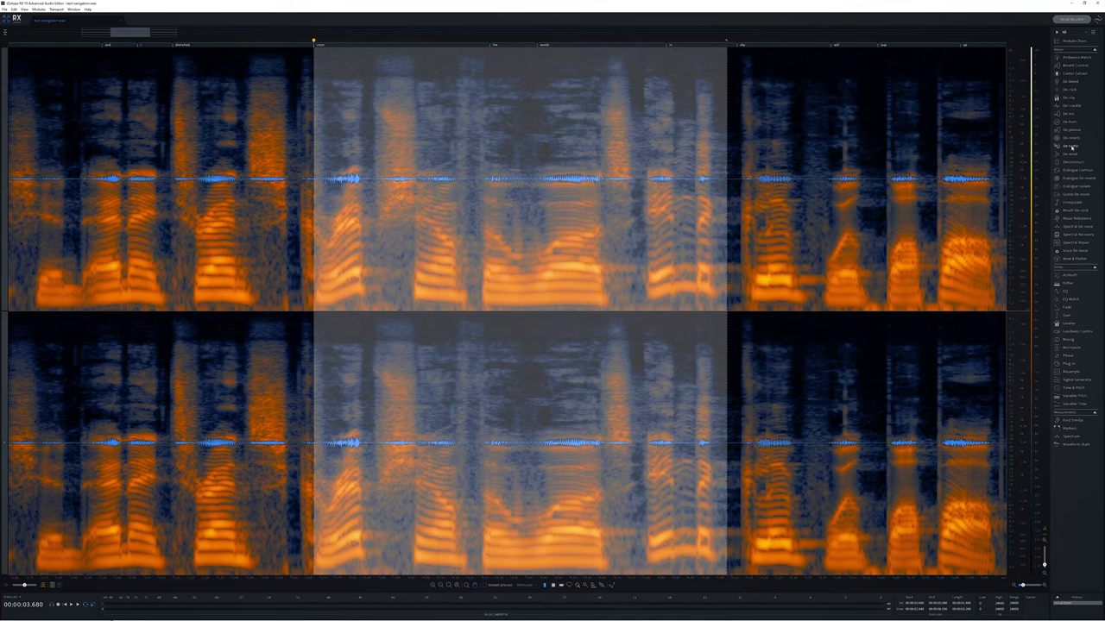